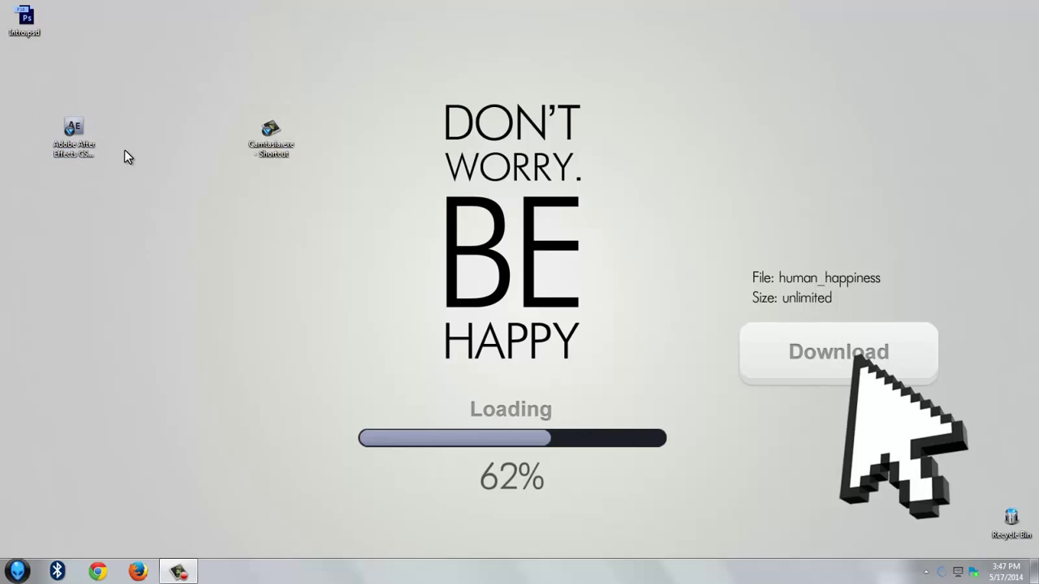
Launch Adobe After Effects CS4 from its desktop shortcut.
double_click(74, 139)
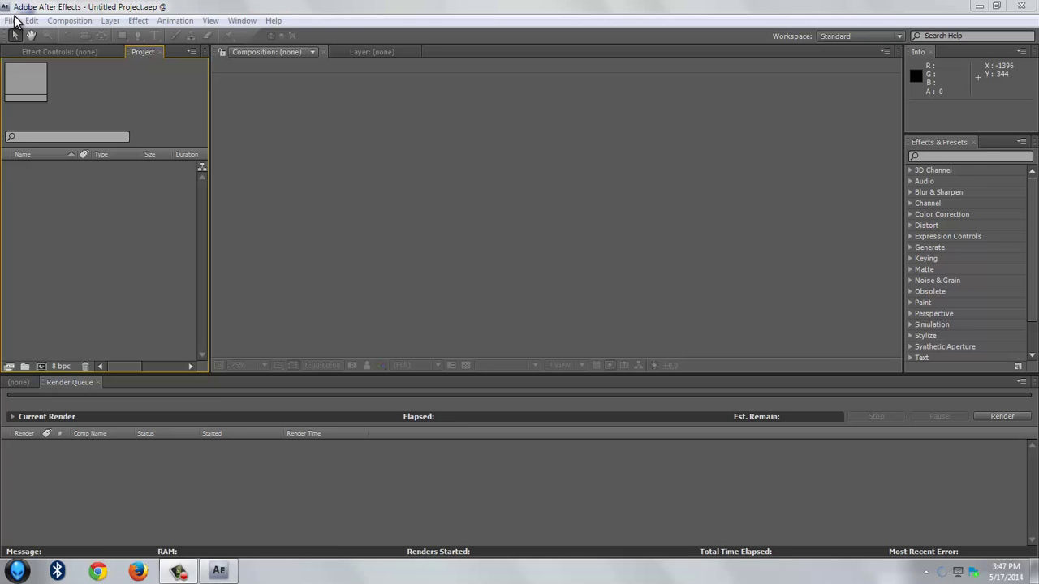
Open the AAAAfter effetc.aep project from My Documents through File > Open Project.
click(13, 18)
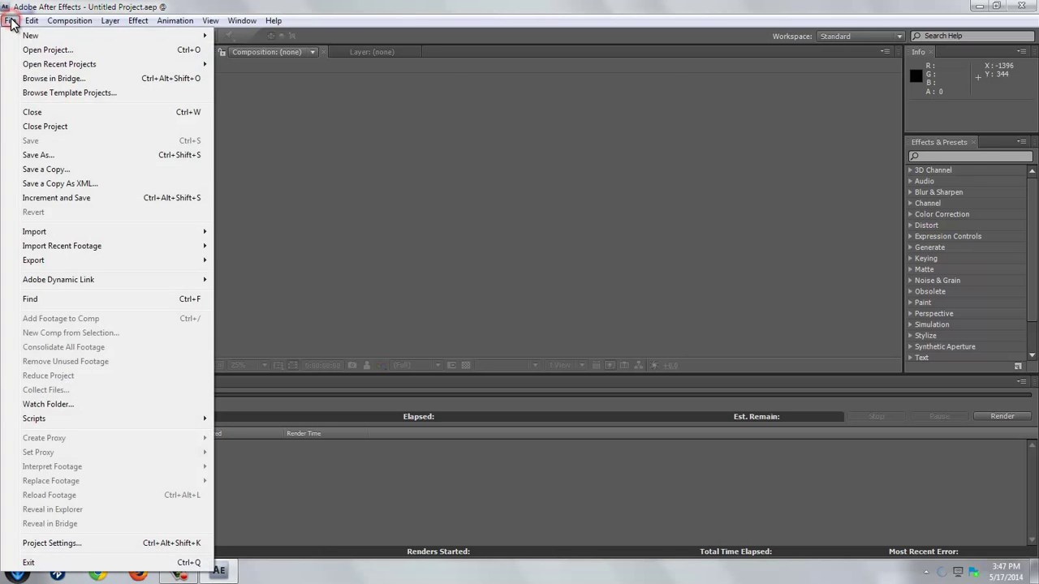
click(45, 50)
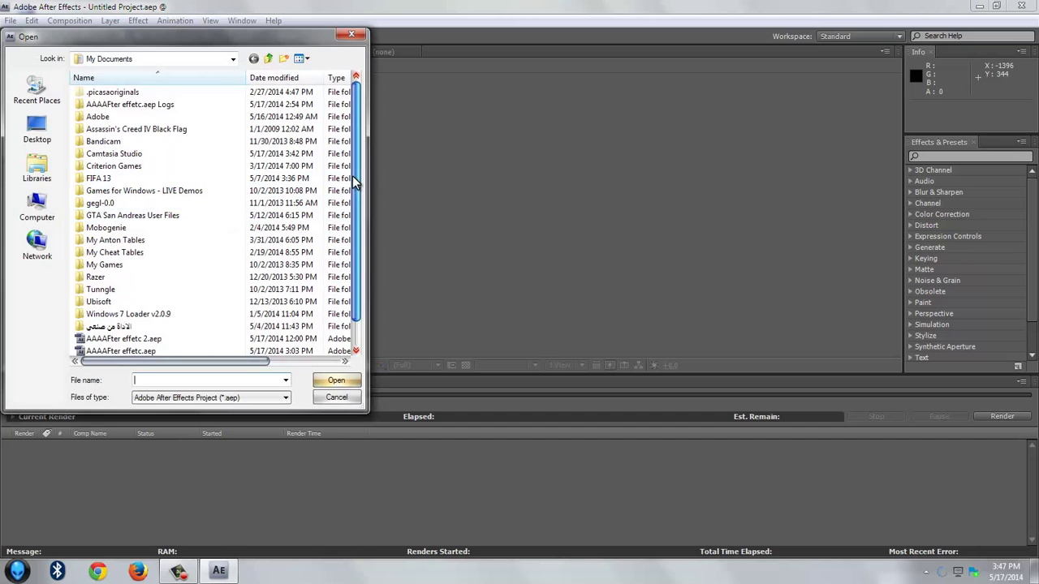
scroll(359, 186, down, 1)
click(169, 328)
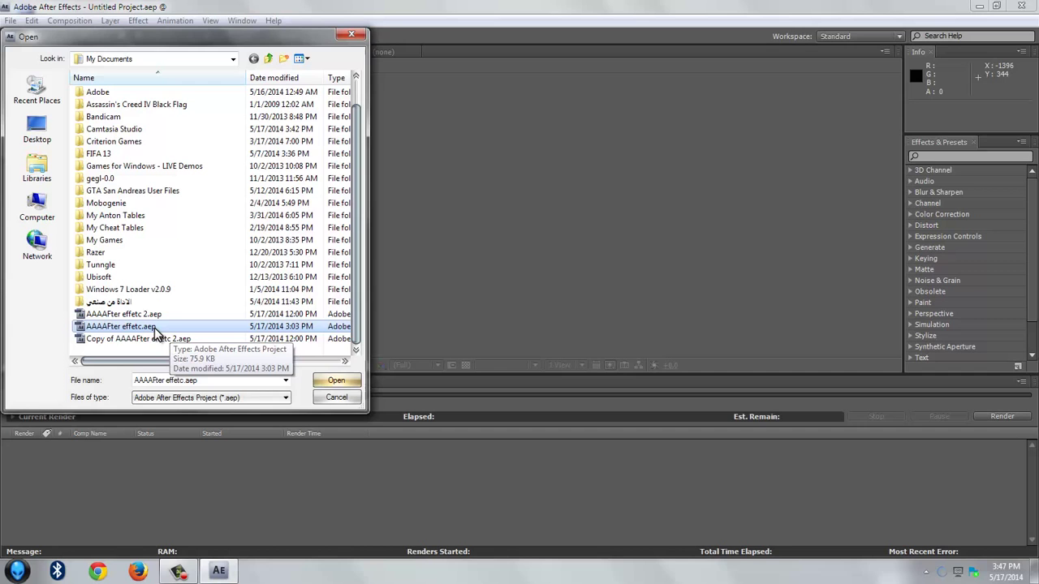
double_click(156, 328)
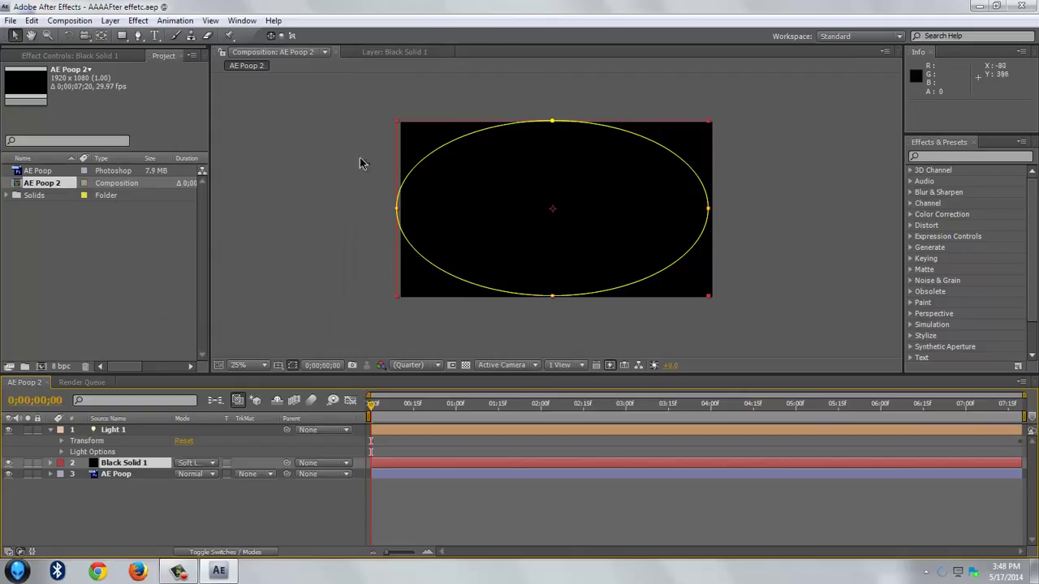
Queue the AE Poop 2 composition with Make Movie and render it to AE Poop 2.avi.
click(499, 227)
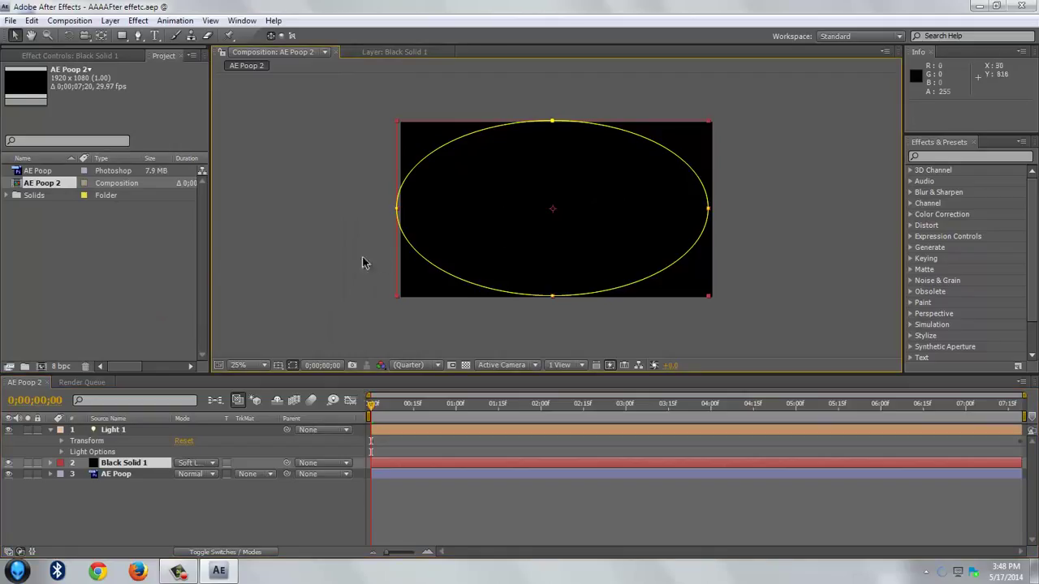
click(70, 21)
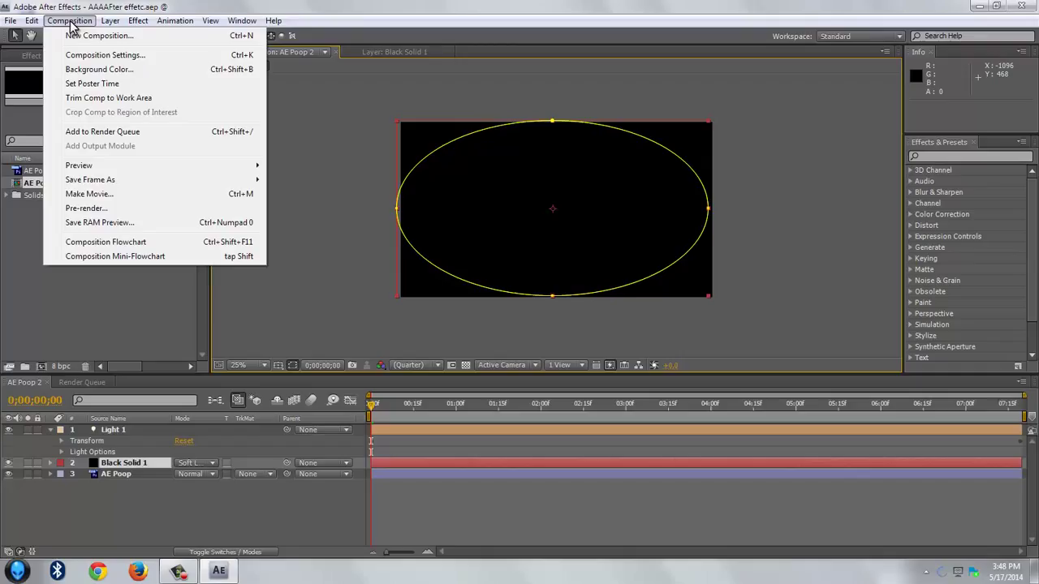
click(86, 194)
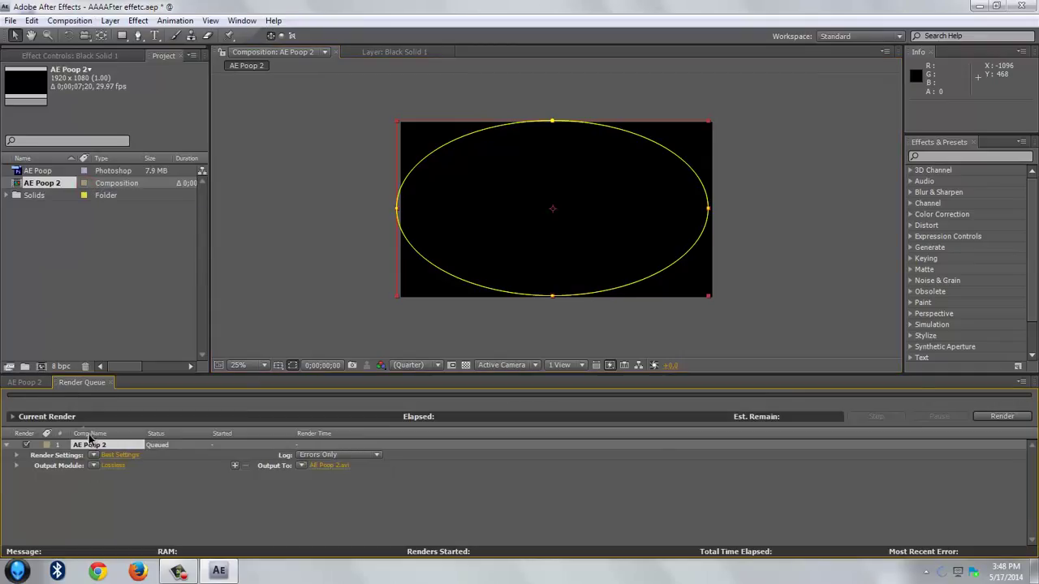
click(981, 418)
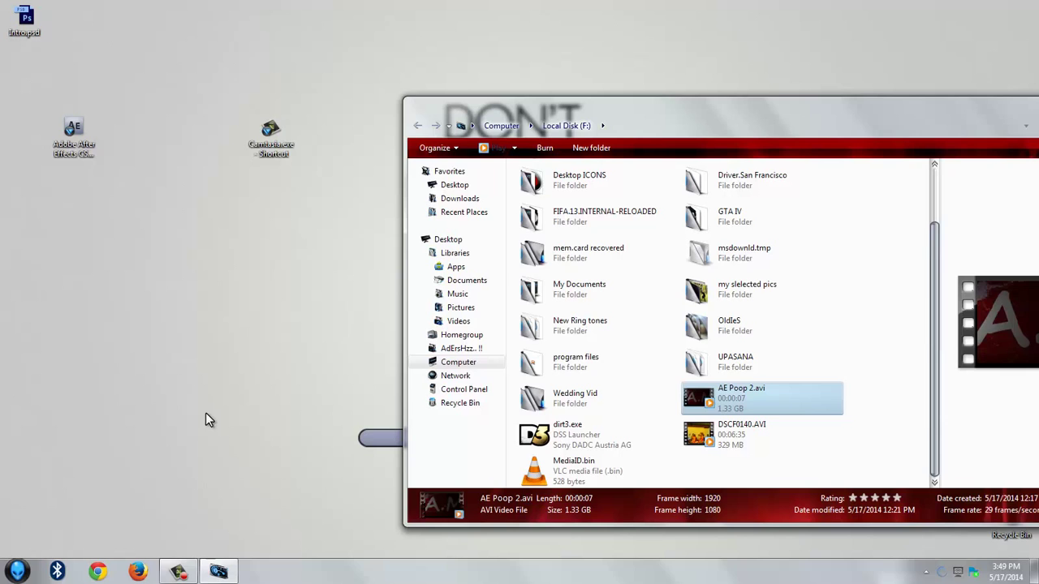
Check AE Poop 2.avi's 1.33 GB size in its Properties, then centre the Explorer window.
right_click(753, 396)
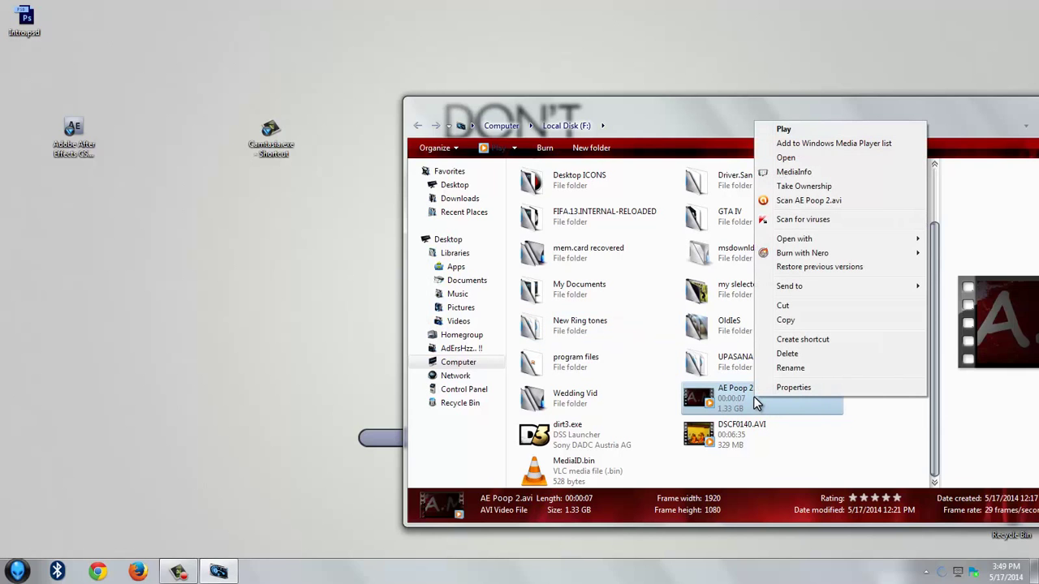
click(781, 387)
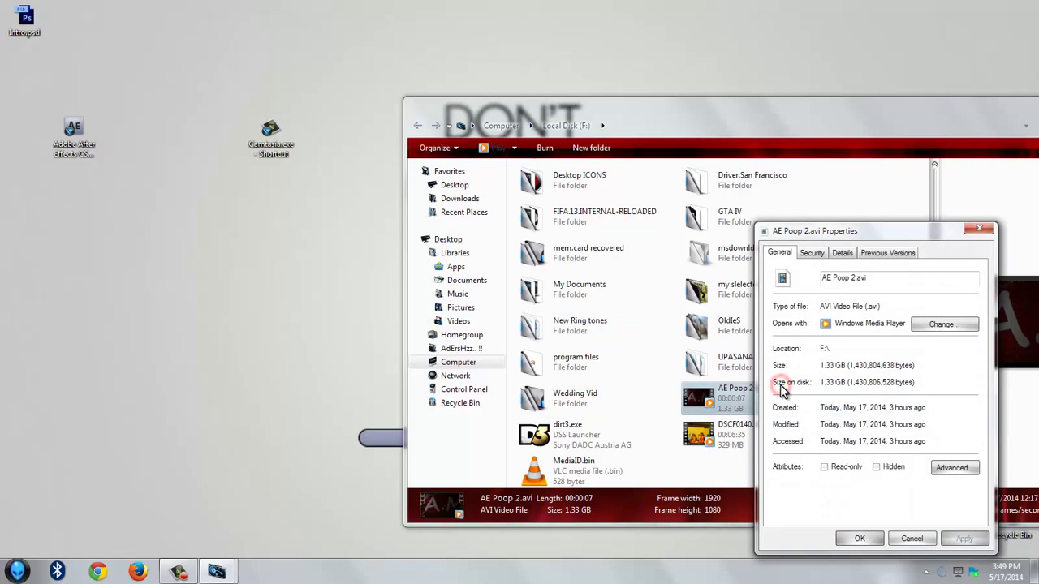
drag(879, 235, 773, 182)
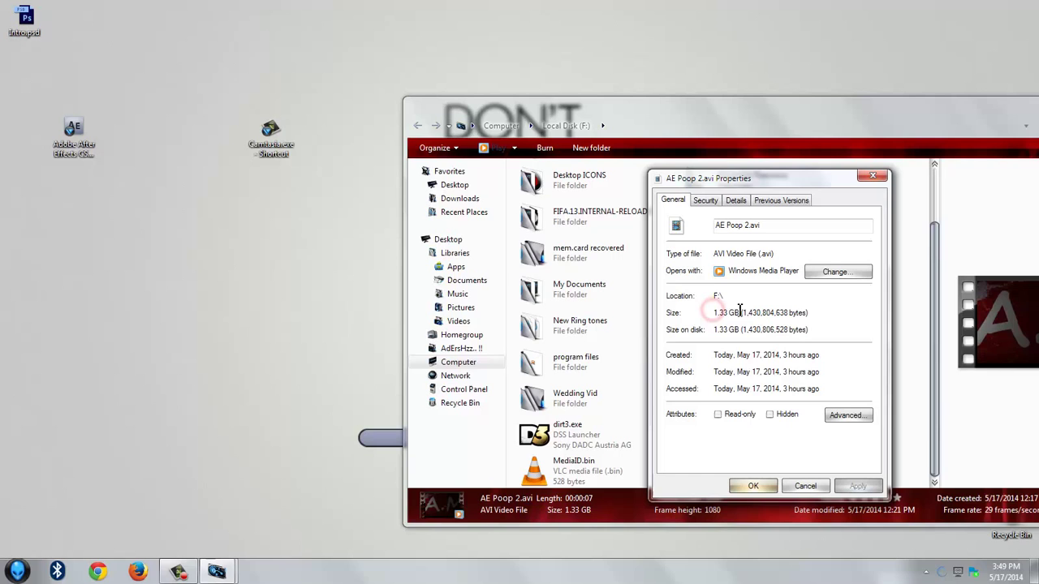
drag(741, 314, 712, 316)
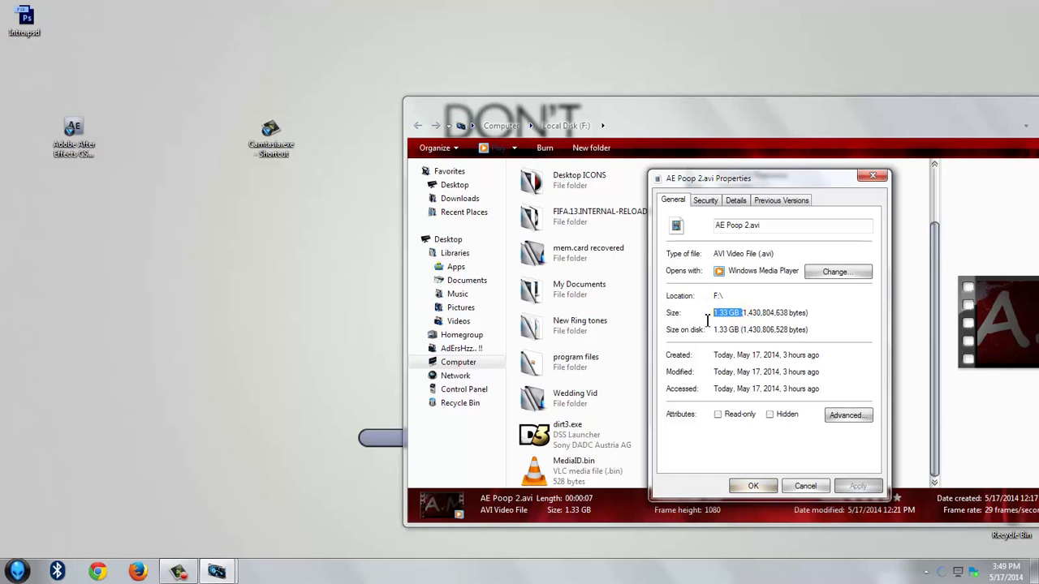
click(753, 486)
click(867, 281)
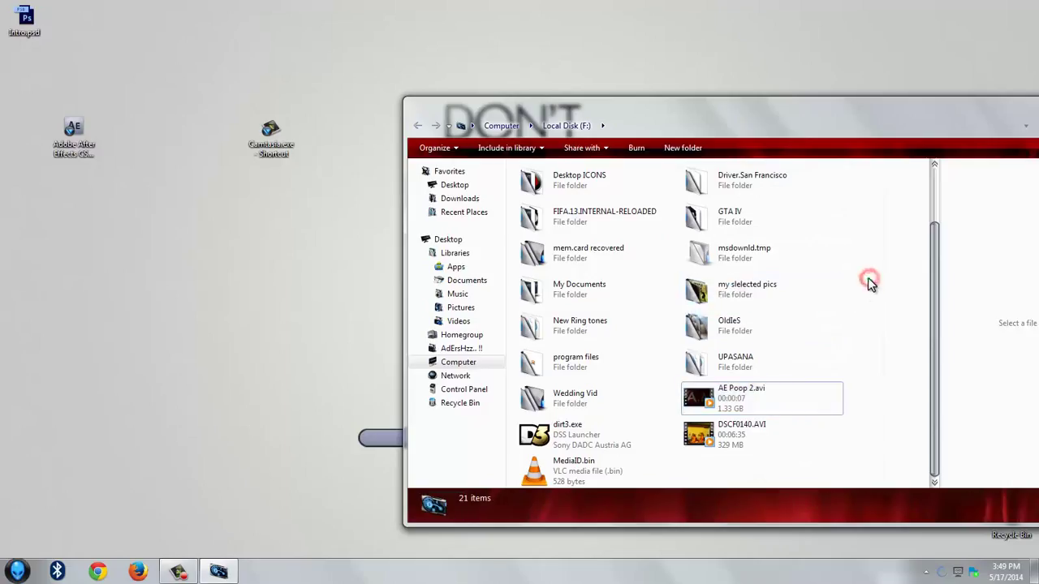
drag(795, 122, 586, 155)
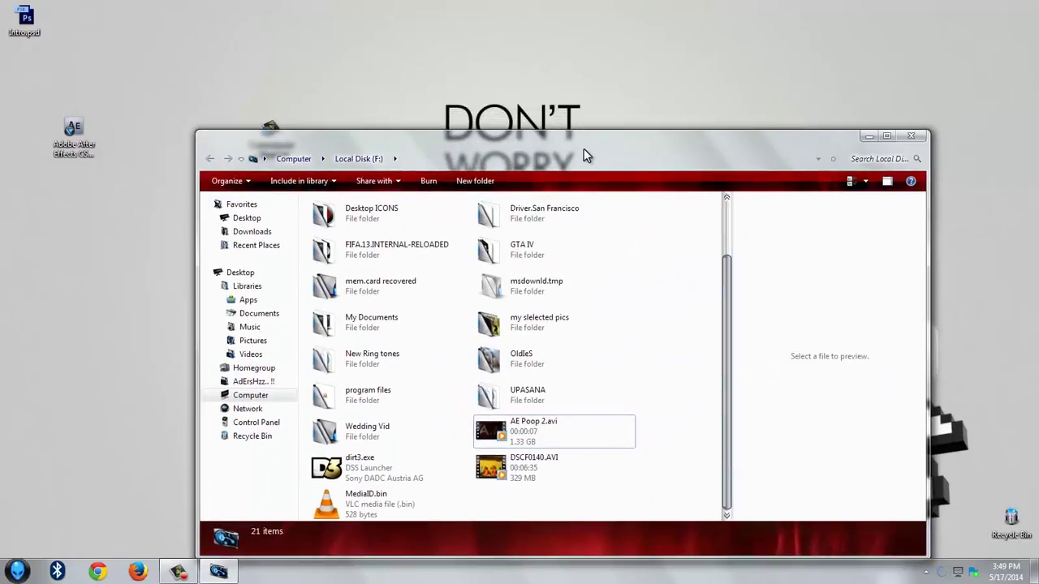
Close Explorer, refresh the desktop, and start Camtasia Studio past its welcome screen.
click(907, 136)
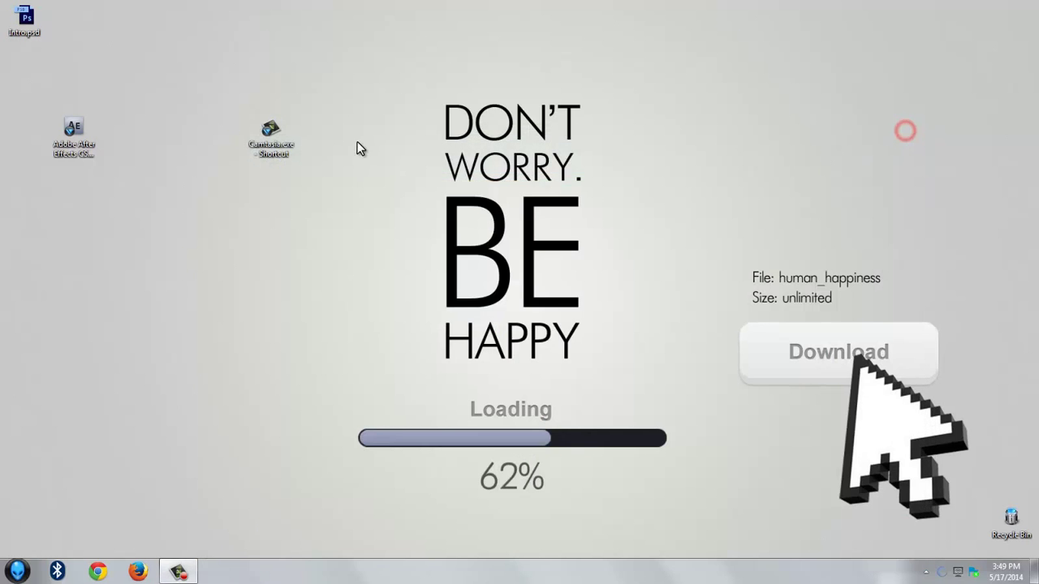
right_click(358, 143)
click(378, 174)
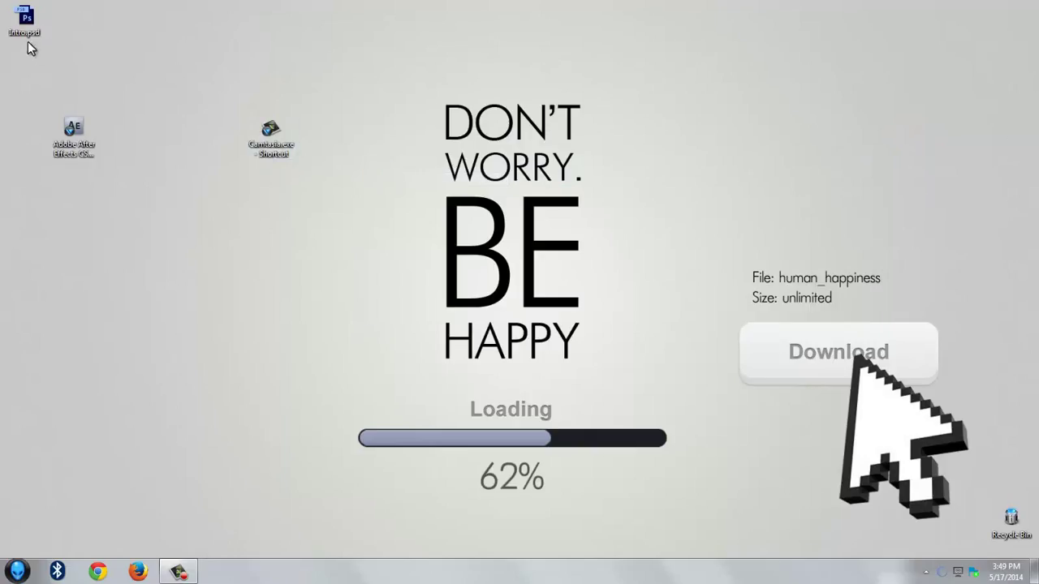
double_click(280, 139)
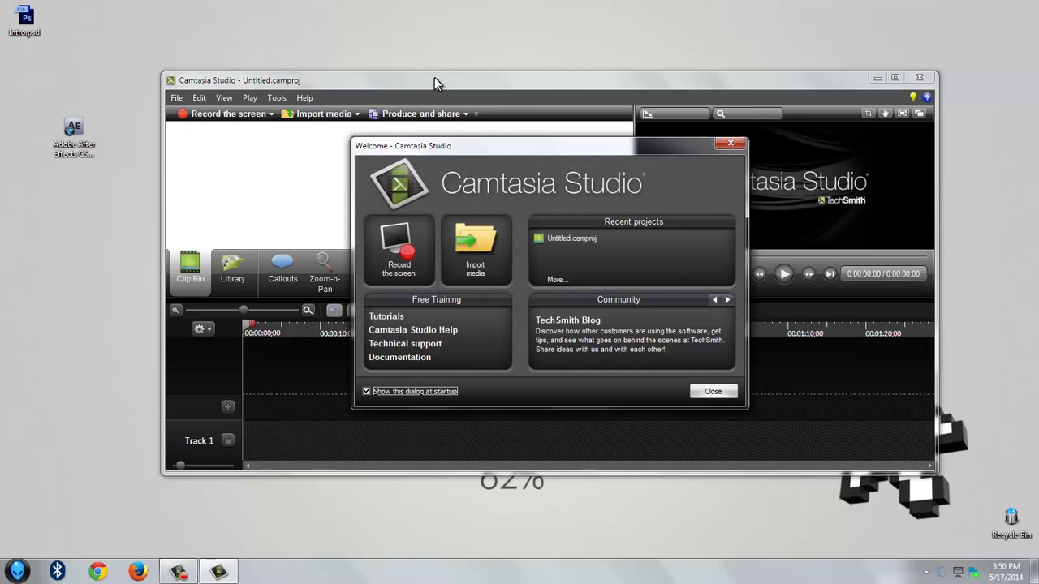
click(729, 144)
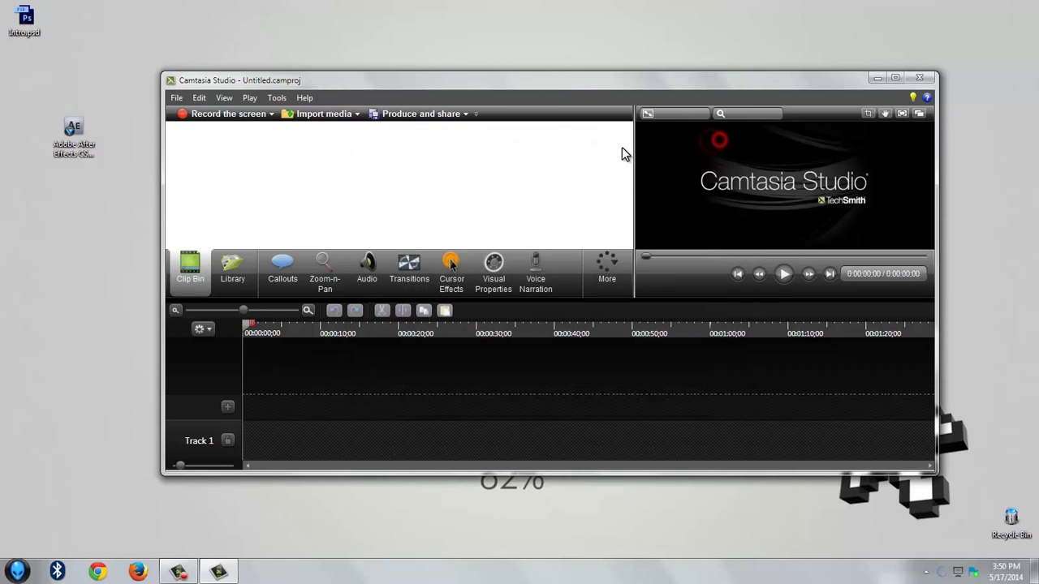
Import AE Poop 2.avi from Local Disk (F:) into the clip bin.
click(307, 111)
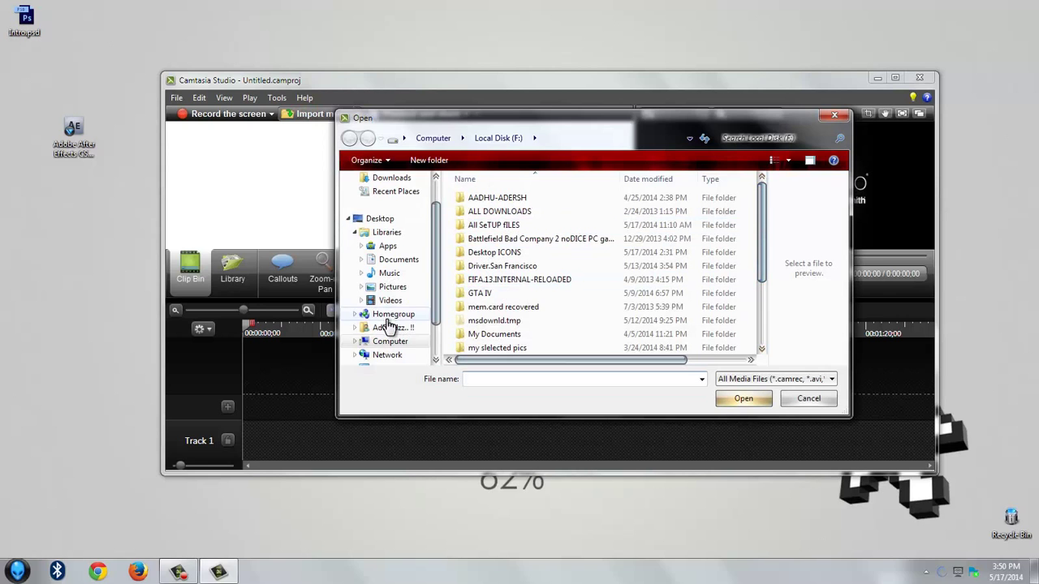
click(437, 258)
drag(437, 258, 434, 295)
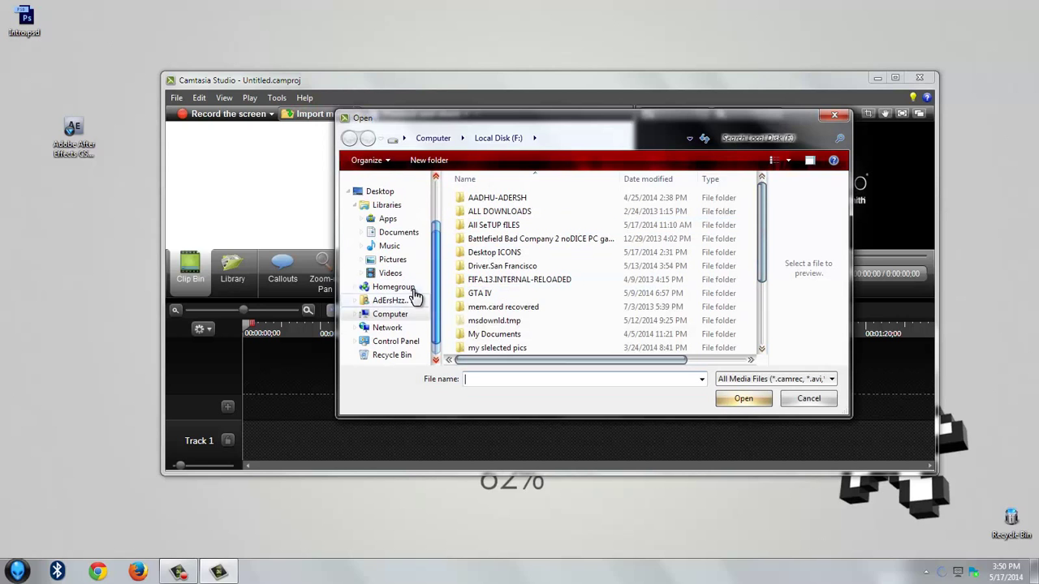
click(390, 315)
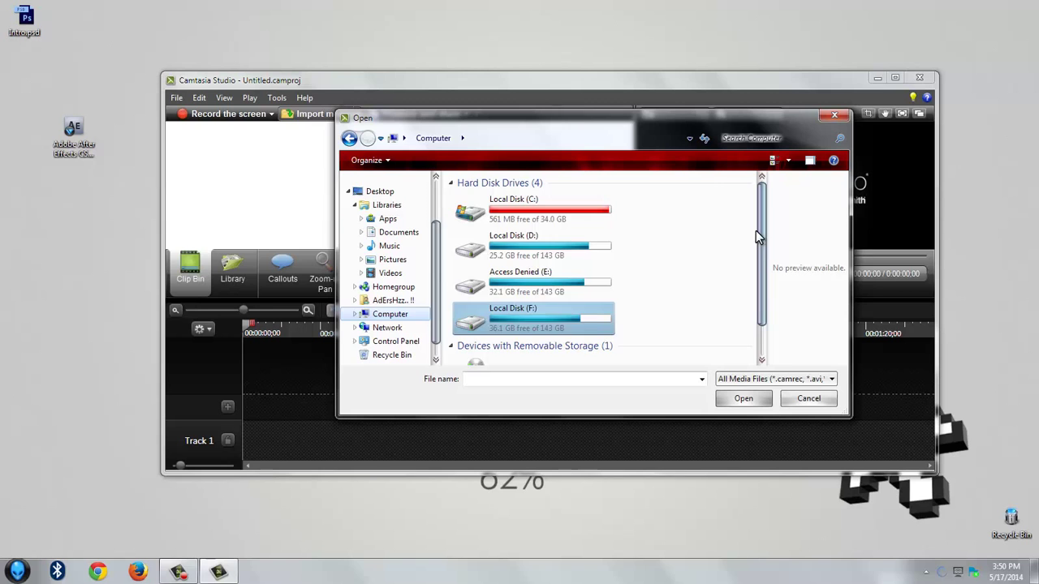
double_click(588, 323)
scroll(588, 323, down, 3)
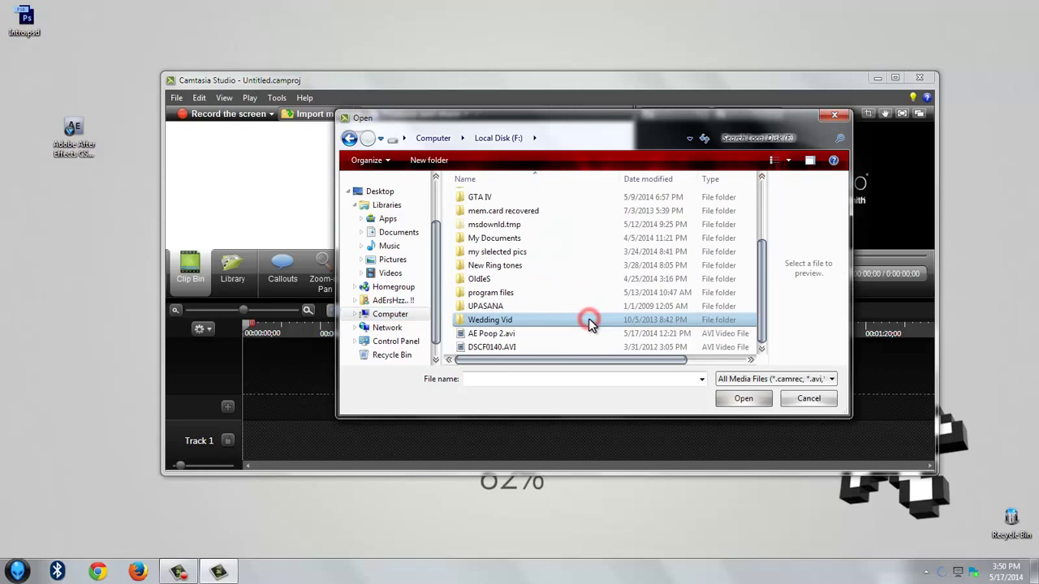
click(508, 333)
click(727, 396)
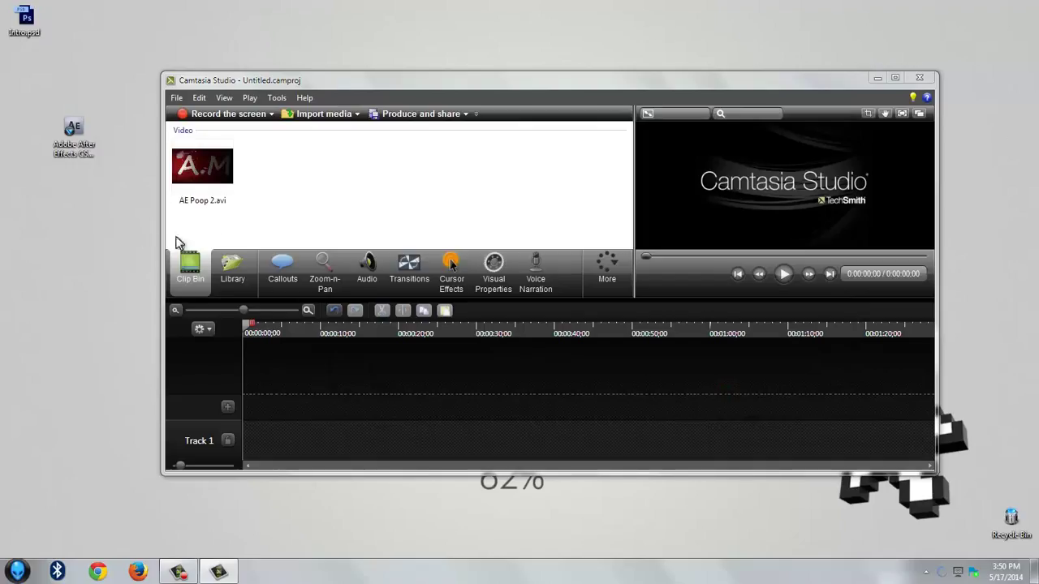
Place the AE Poop 2.avi clip on Track 1 with 1600 x 900 editing dimensions.
click(217, 174)
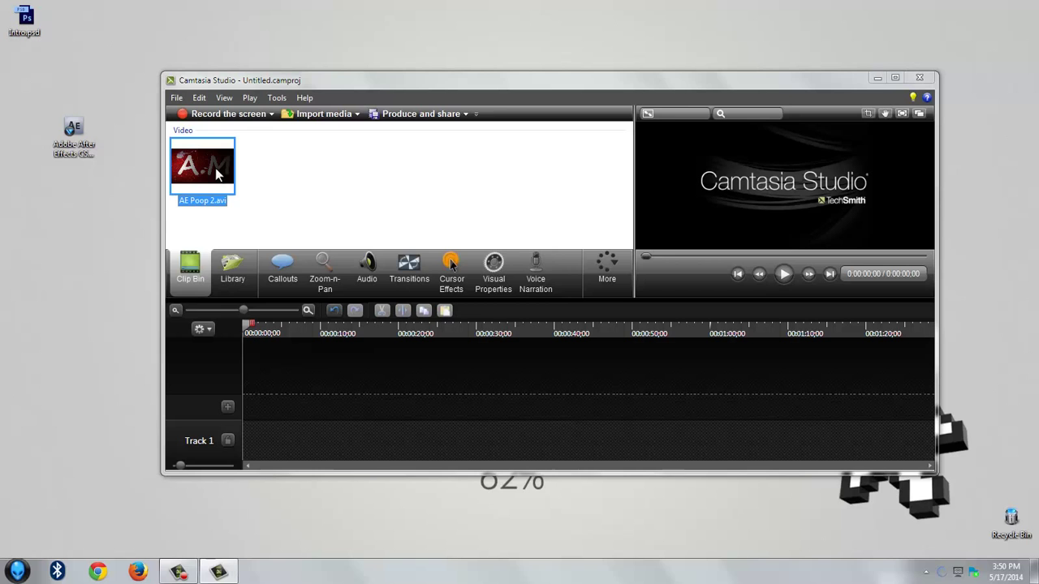
drag(217, 173, 386, 429)
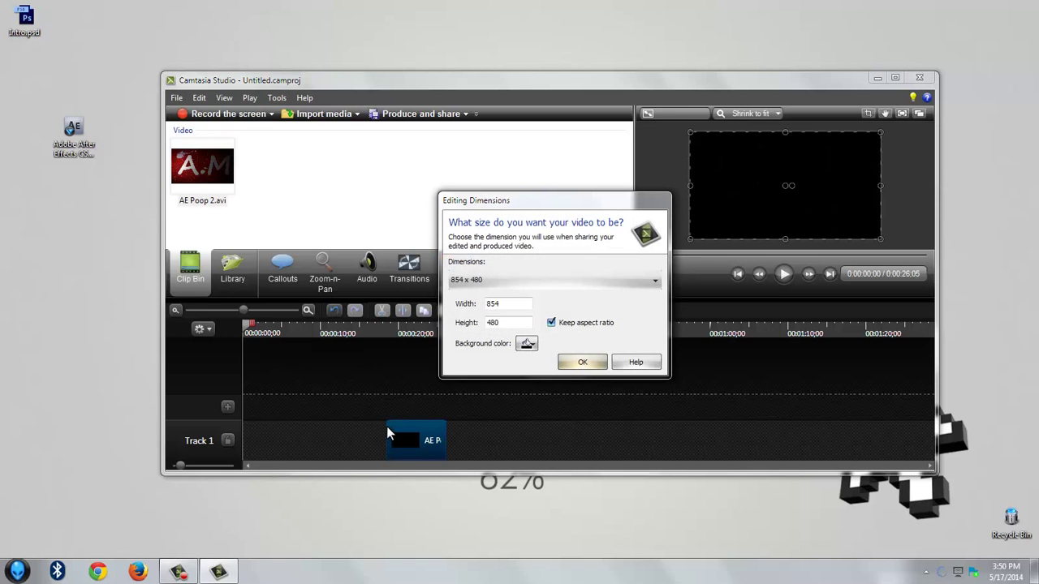
click(529, 284)
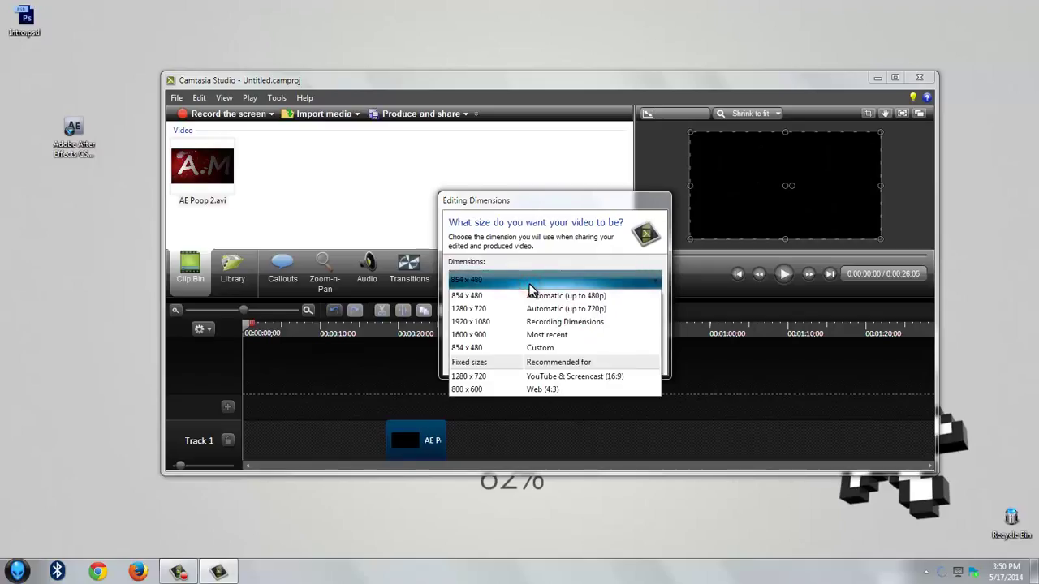
click(515, 335)
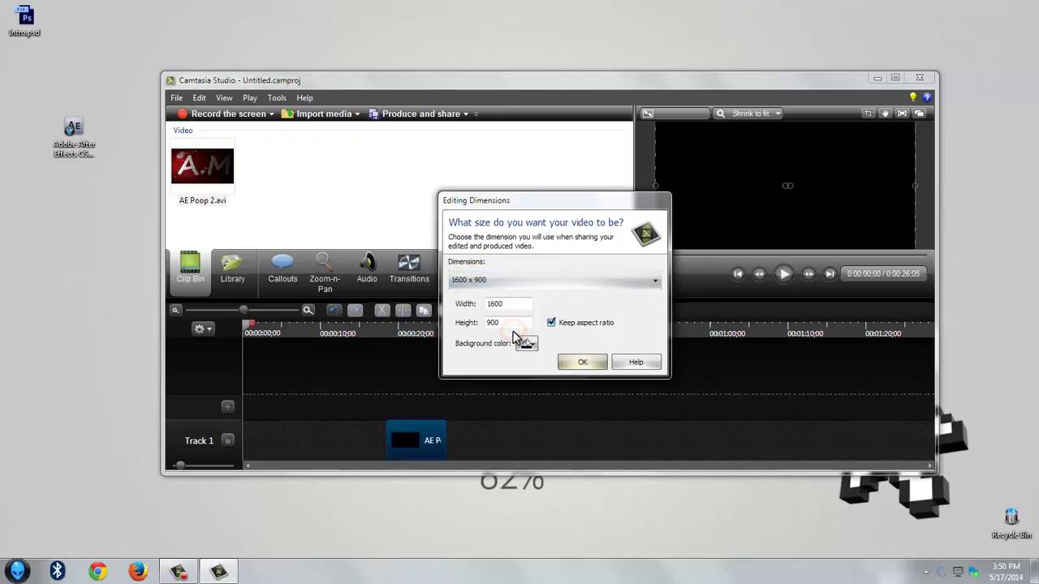
click(582, 362)
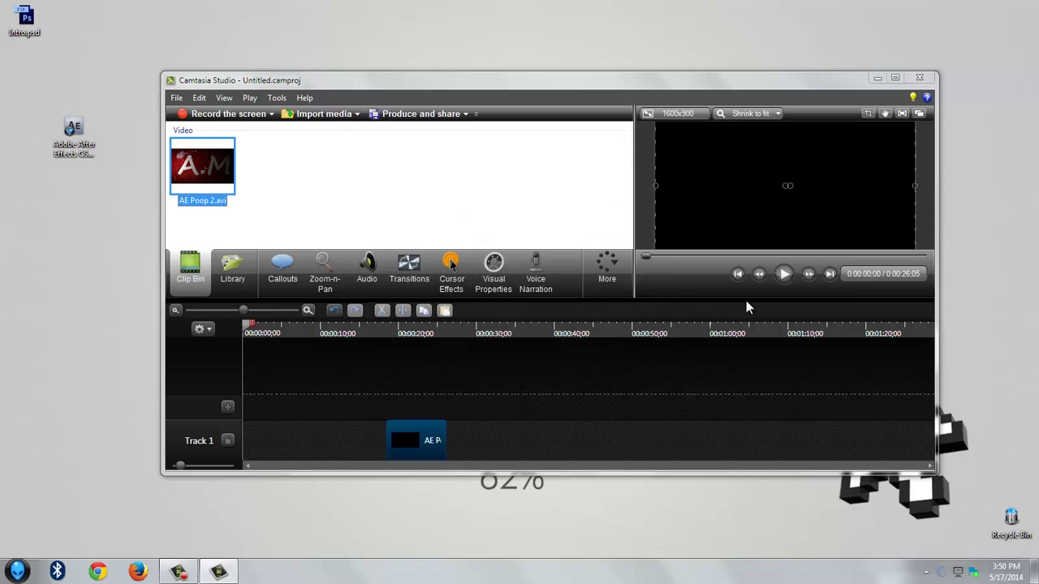
Produce the project as an MP4 only (up to 720p) video named Camaro, overwriting Camaro.mp4.
click(422, 115)
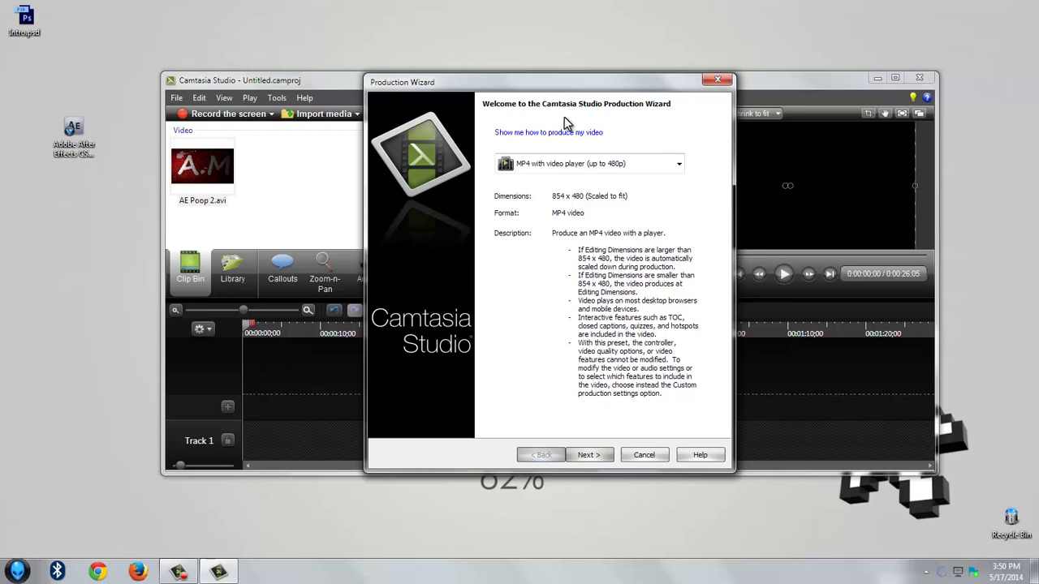
click(679, 162)
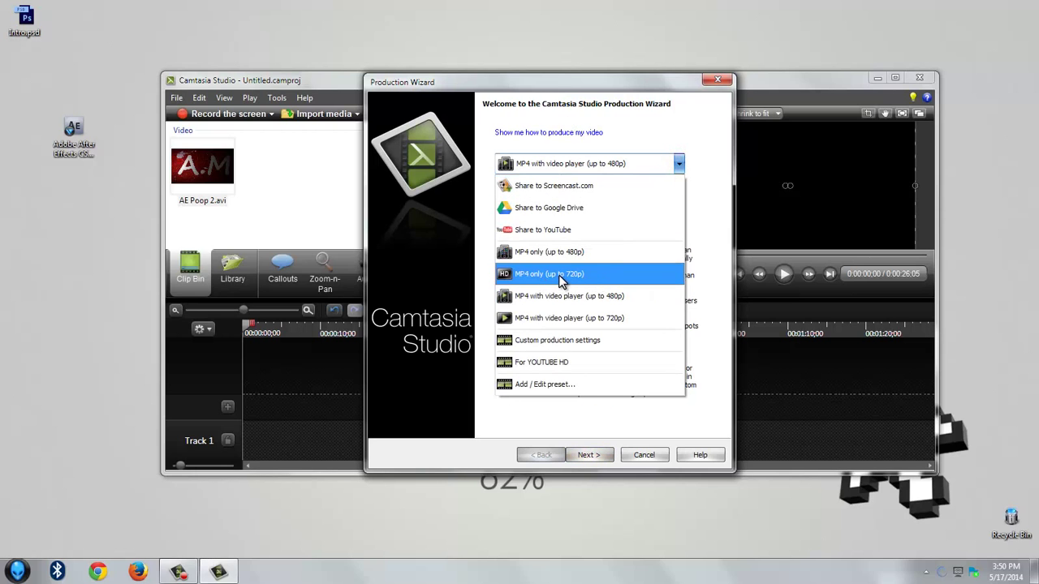
click(562, 275)
click(588, 454)
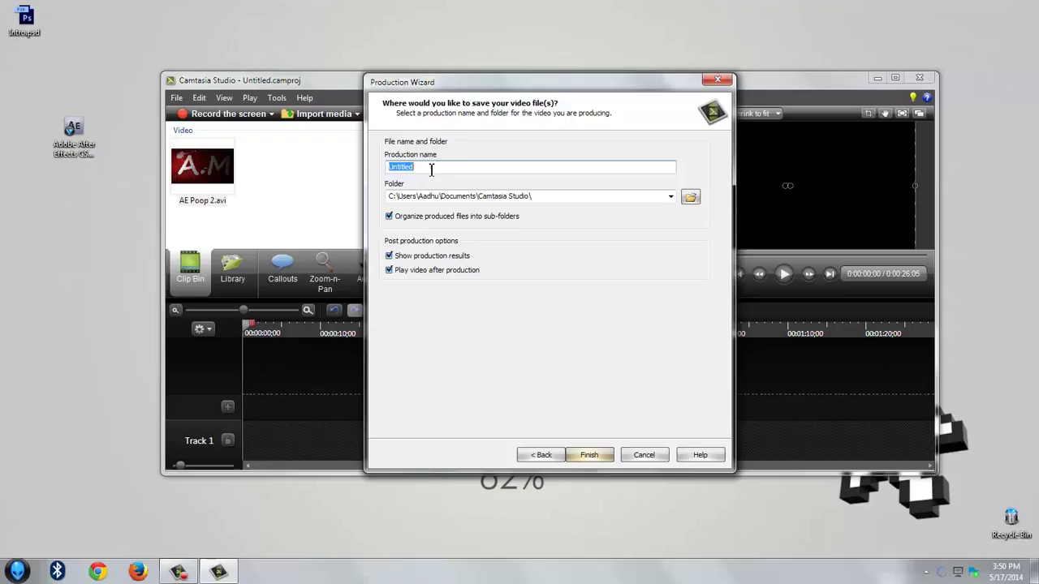
text(Camaro)
click(590, 455)
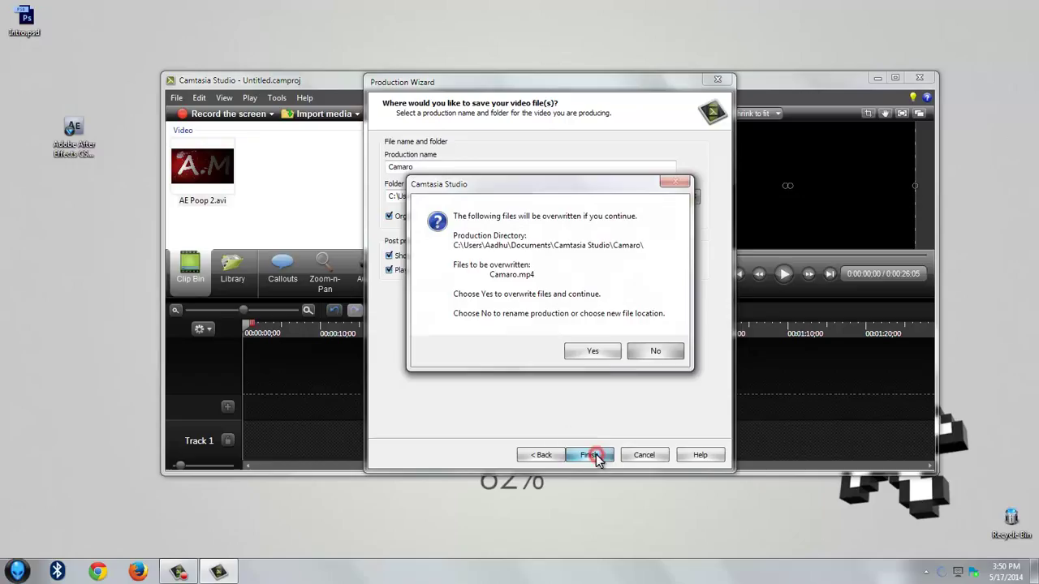
click(593, 354)
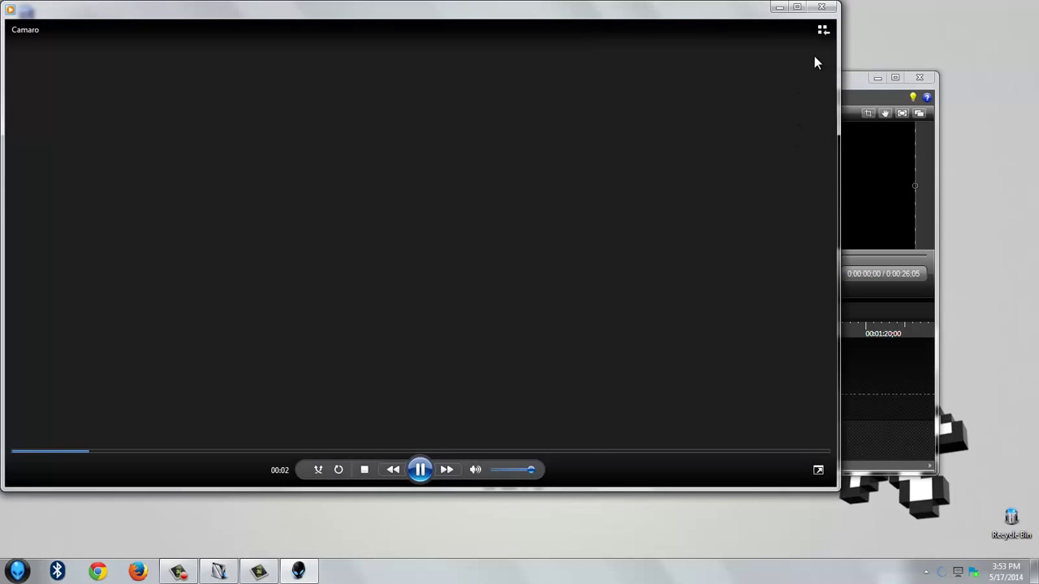
Close the player and production results, then quit Camtasia saving over Untitled.camproj.
click(819, 8)
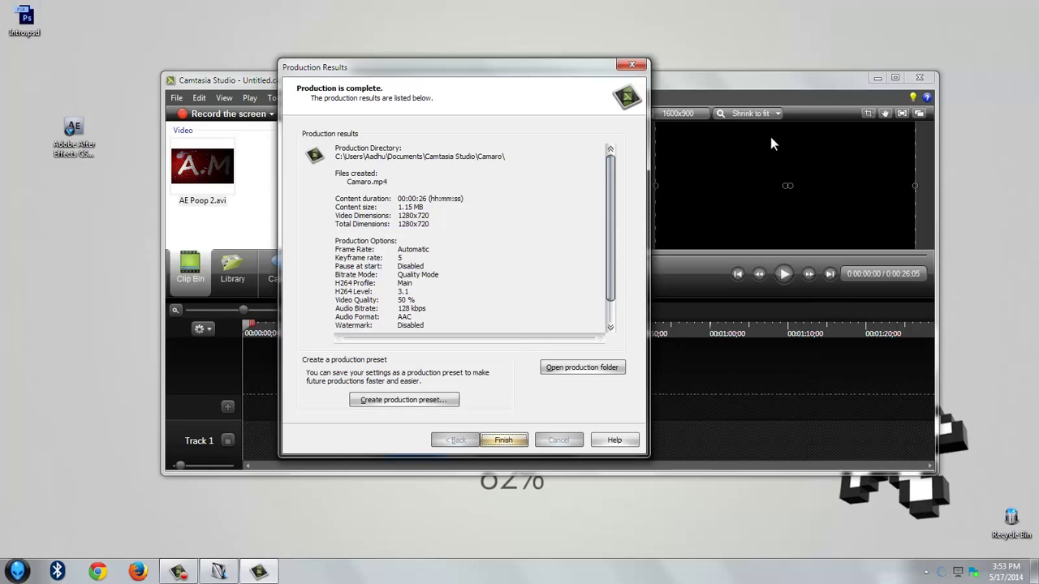
click(503, 441)
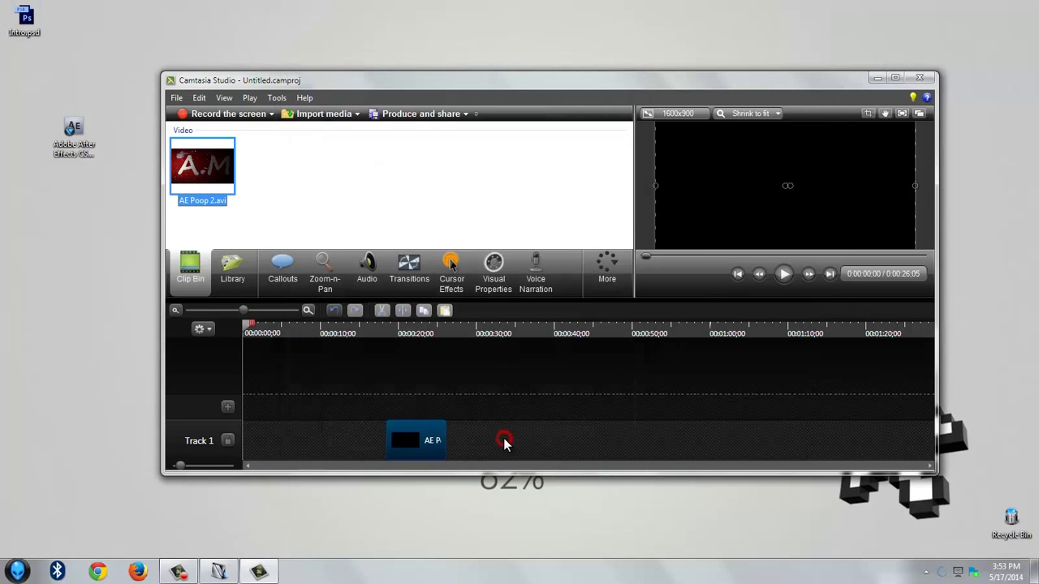
click(919, 79)
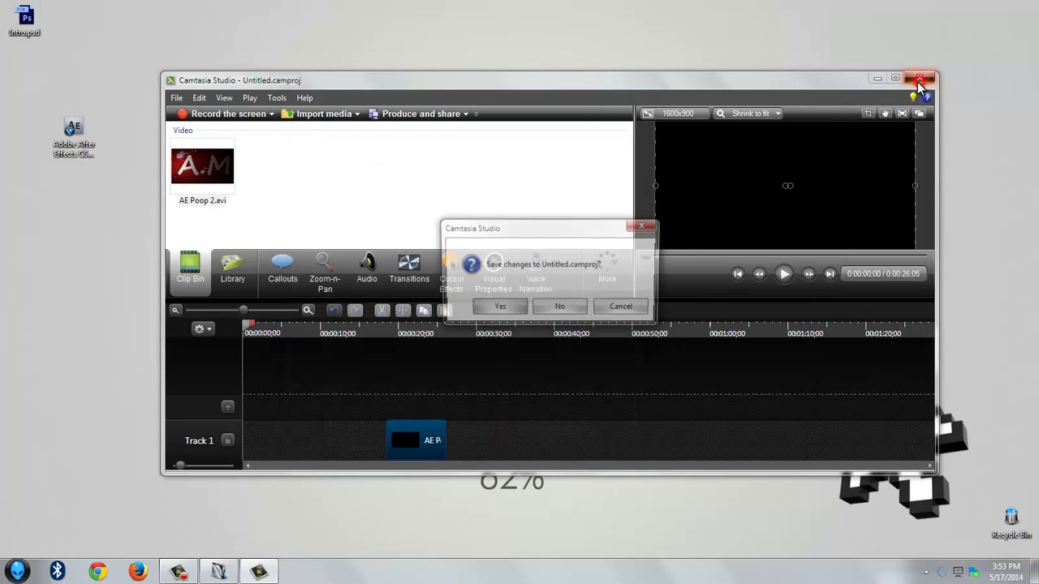
click(513, 313)
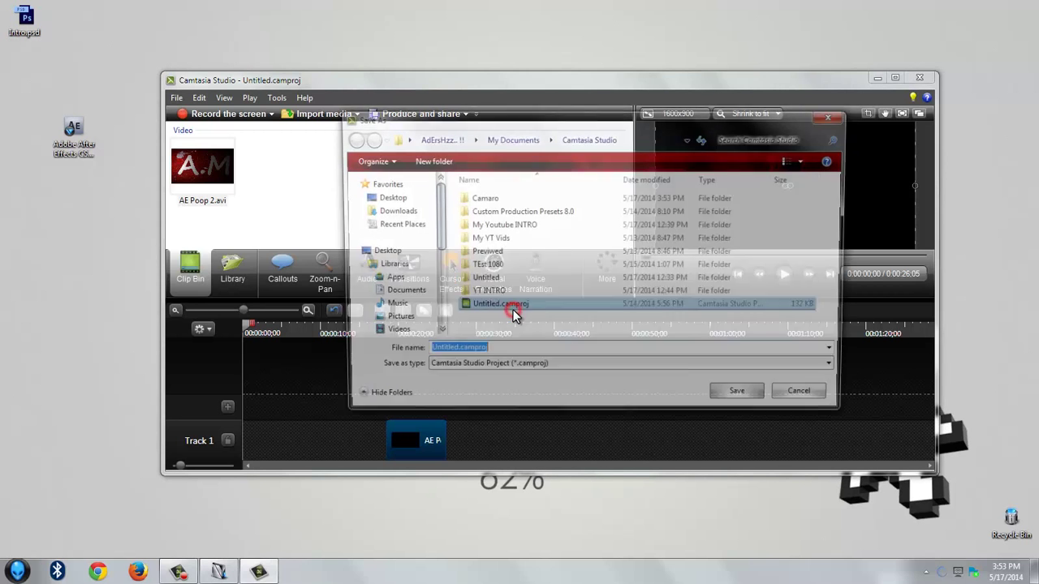
click(747, 400)
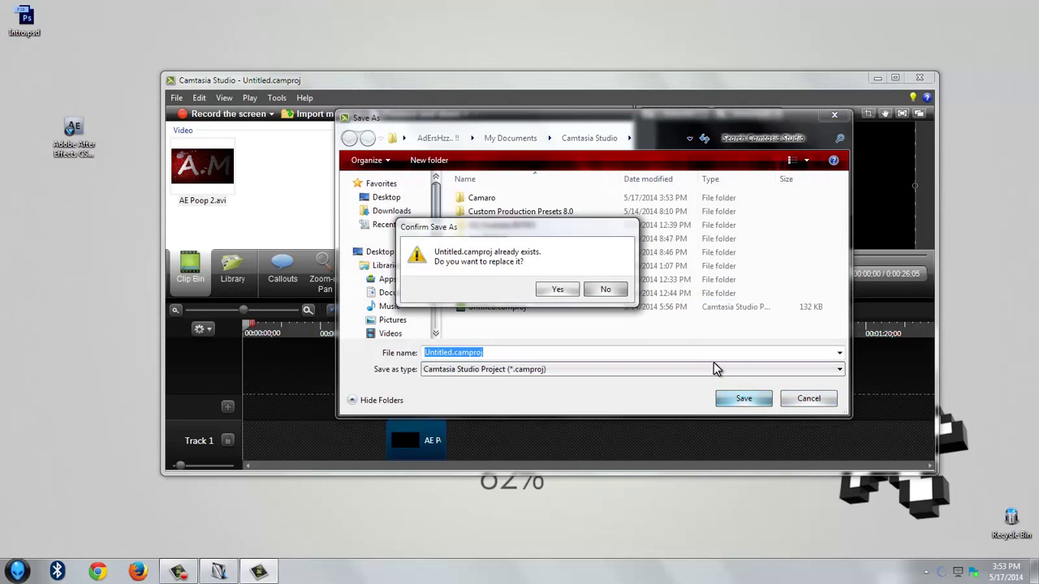
click(551, 289)
click(628, 313)
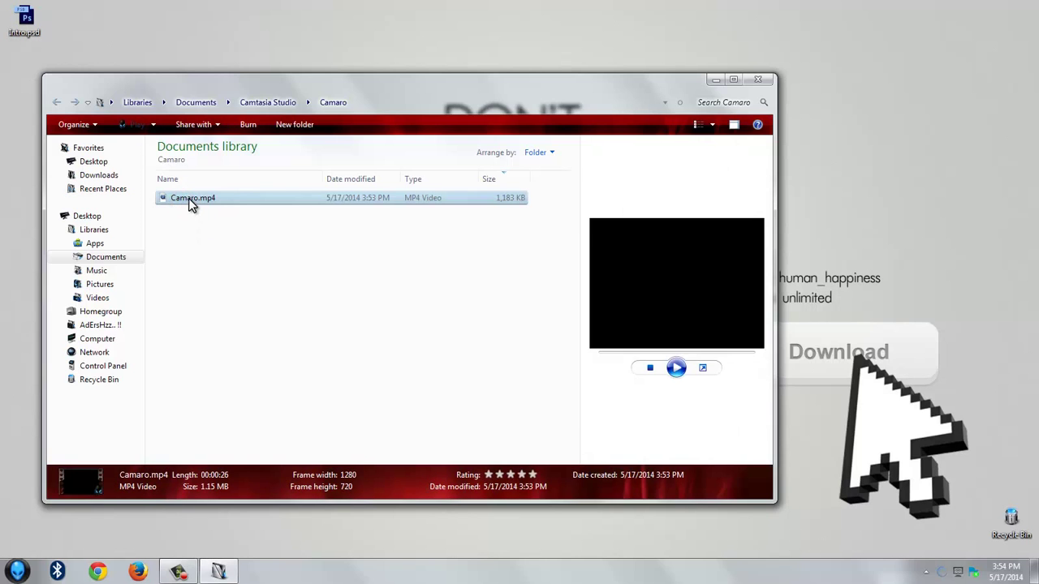
Confirm Camaro.mp4's 1.15 MB (1,211,020 bytes) size in its Properties, then close them.
right_click(188, 198)
click(229, 490)
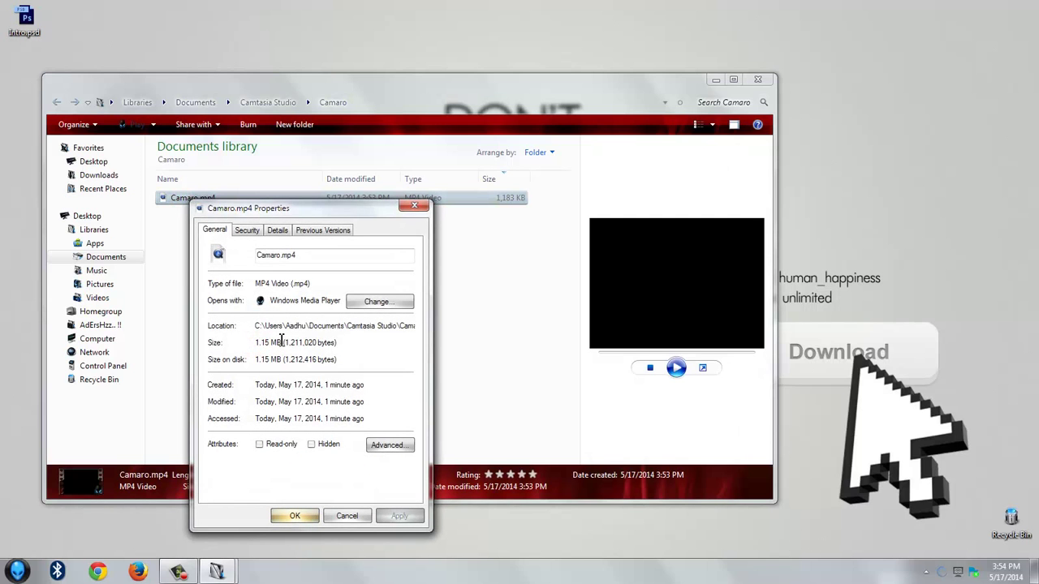
drag(281, 342, 246, 346)
click(295, 516)
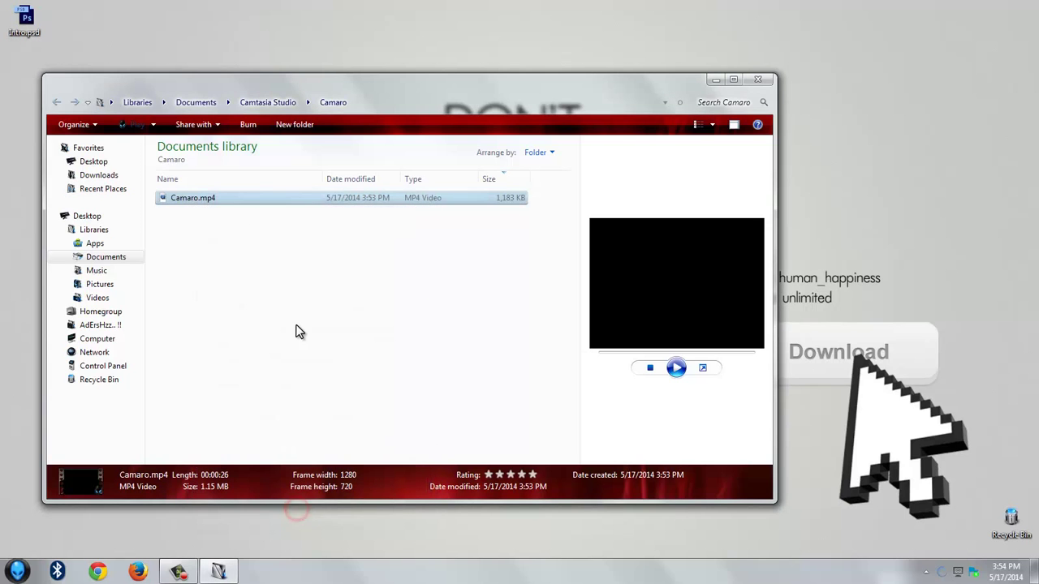